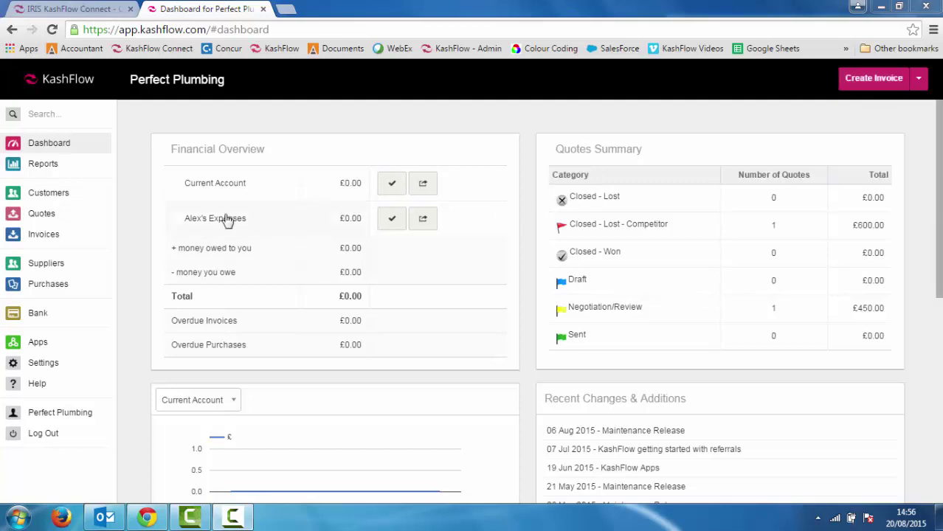
Open the Allied Radio customer record and start a new invoice for that customer
{"action": "left_click", "coordinate": [57, 238]}
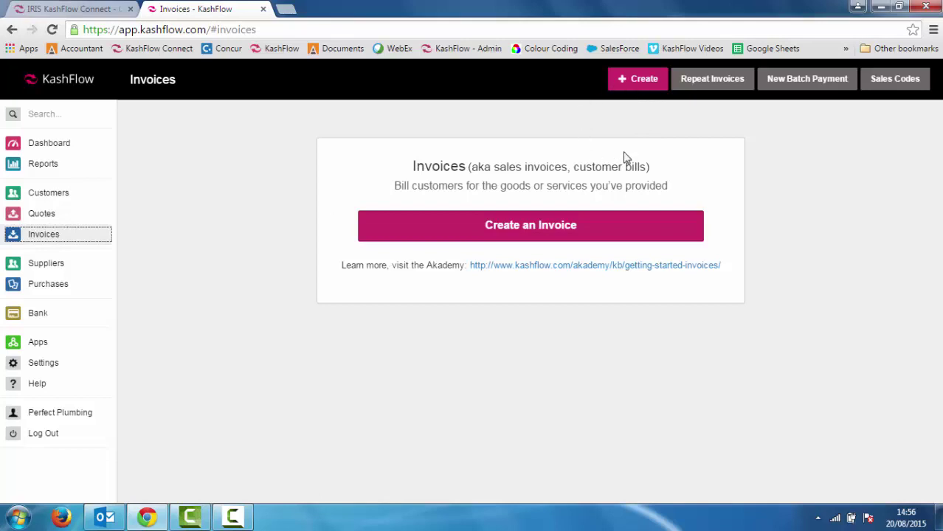
{"action": "left_click", "coordinate": [40, 201]}
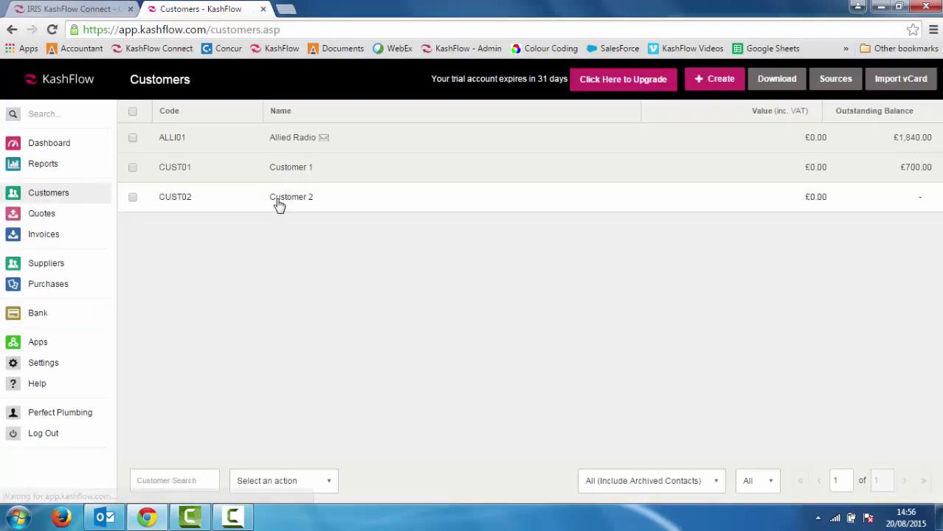
{"action": "left_click", "coordinate": [443, 148]}
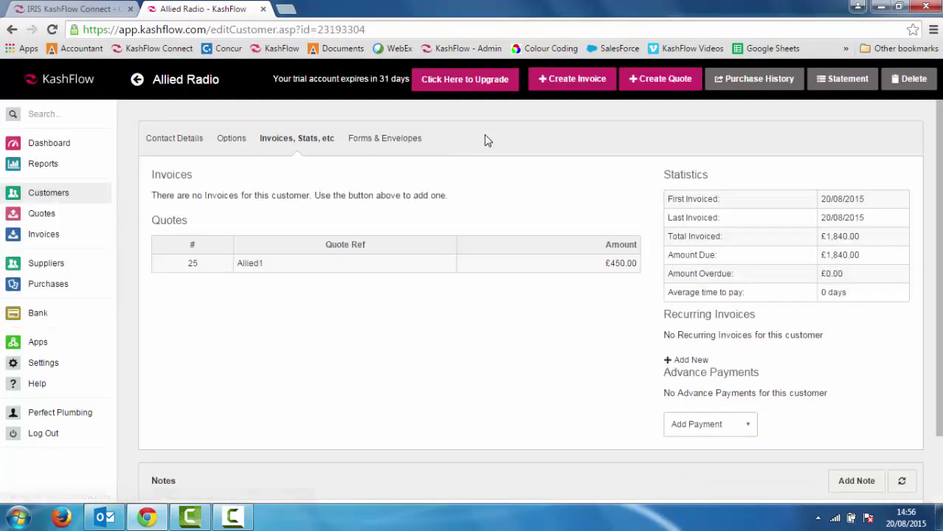
{"action": "left_click", "coordinate": [577, 81]}
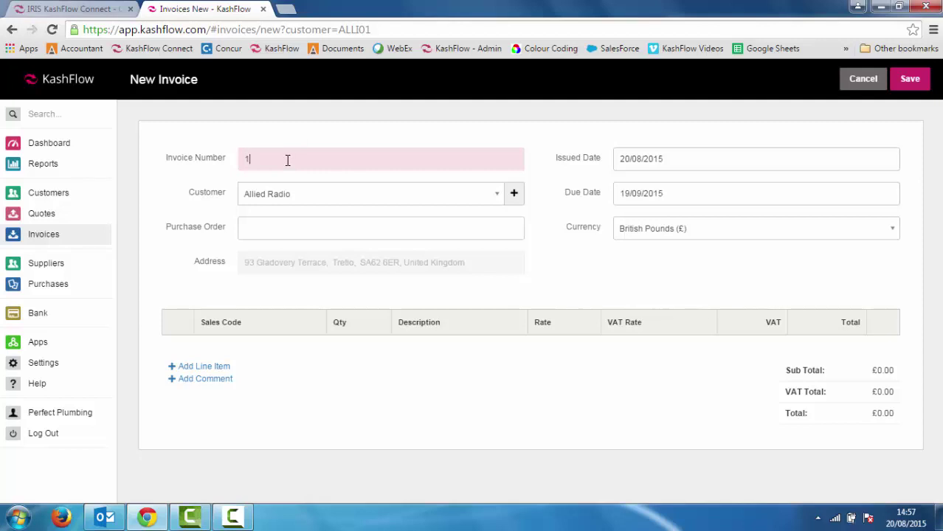
Set the invoice number to 250 and fill in the purchase order number, leaving the address and issue date as they are
{"action": "double_click", "coordinate": [248, 158]}
{"action": "type", "text": "250"}
{"action": "key", "text": "Tab"}
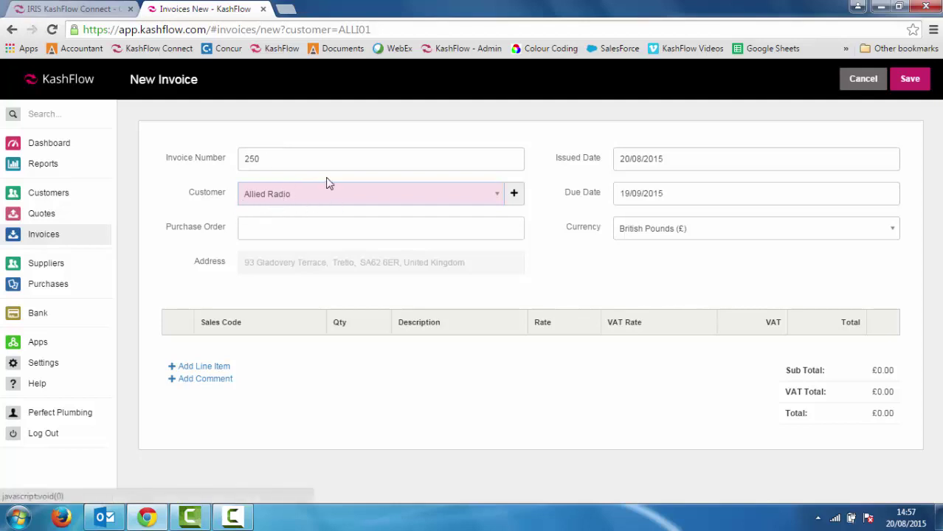
{"action": "left_click", "coordinate": [279, 262]}
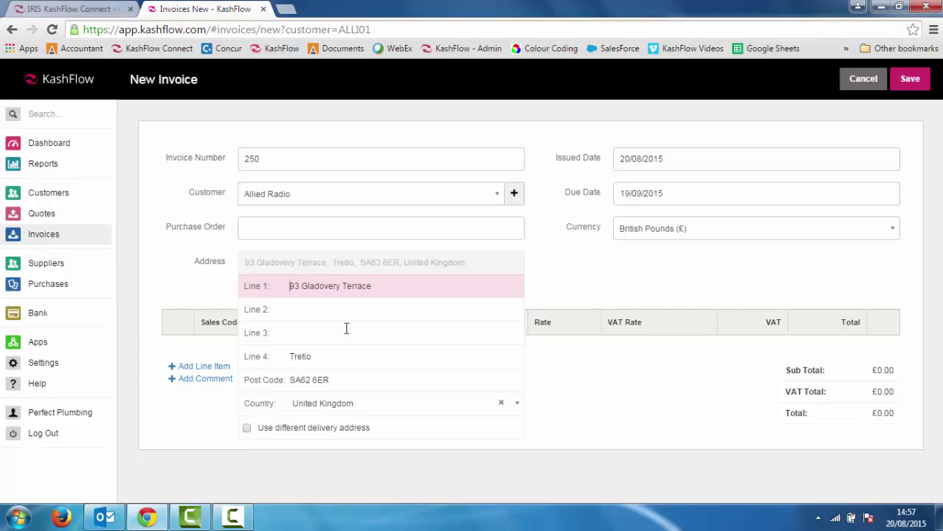
{"action": "left_click", "coordinate": [362, 227]}
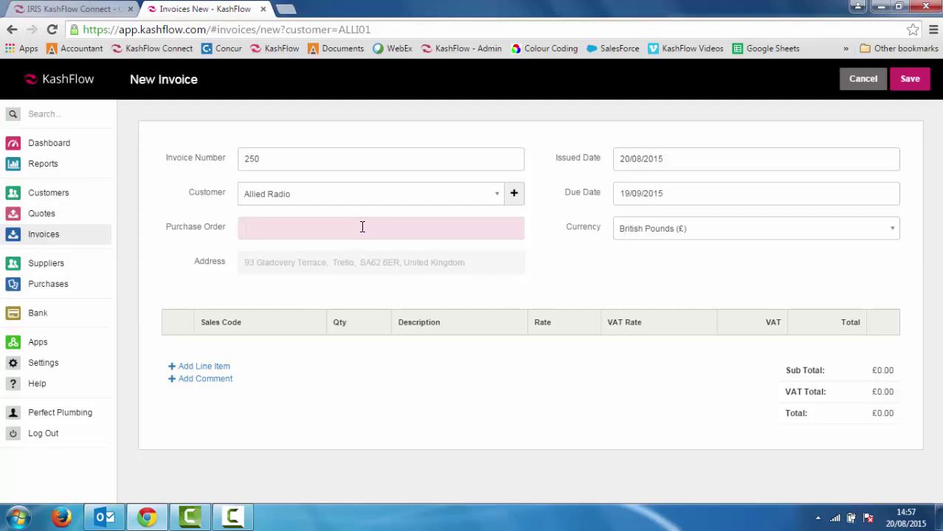
{"action": "type", "text": "PP1"}
{"action": "key", "text": "Tab"}
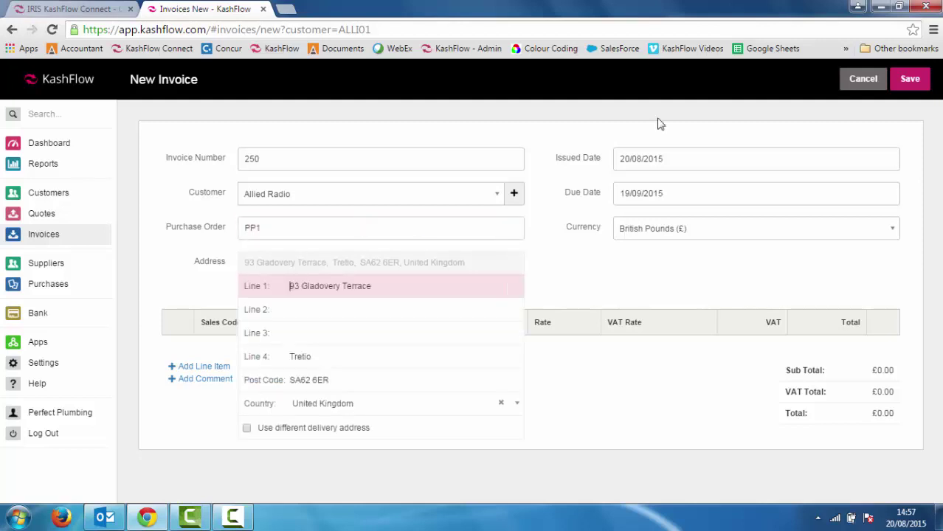
{"action": "left_click", "coordinate": [675, 159]}
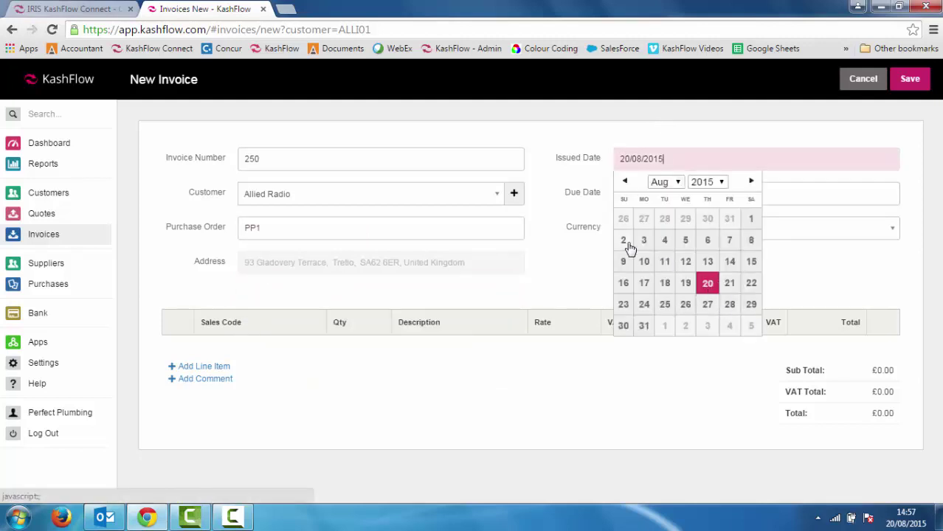
{"action": "left_click", "coordinate": [592, 220]}
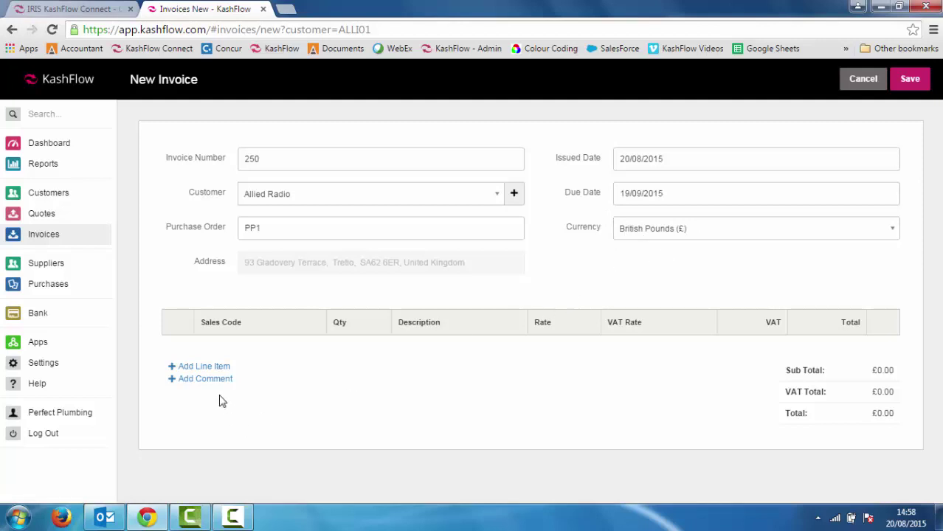
Add two line items to the invoice, giving the first the description "Work Carried Out - 1/08" and a rate of 500
{"action": "left_click", "coordinate": [203, 367]}
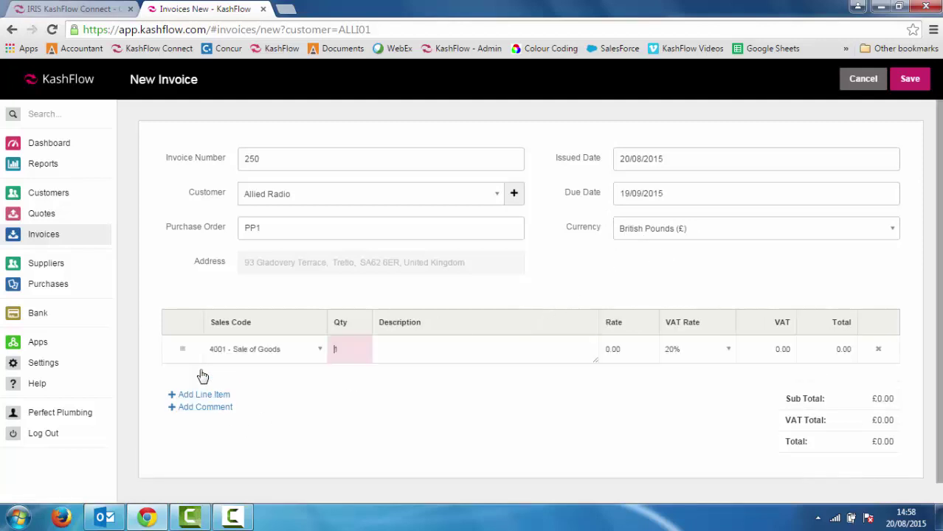
{"action": "left_click", "coordinate": [203, 394]}
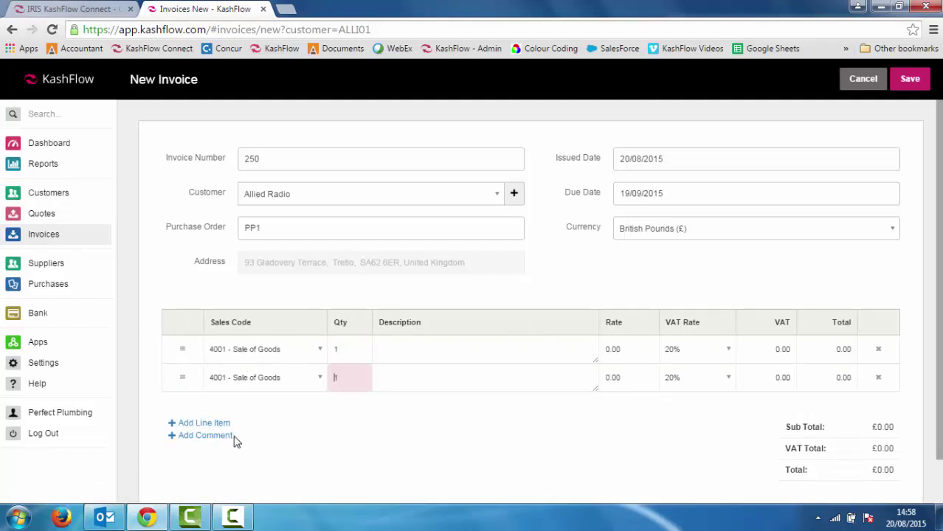
{"action": "left_click", "coordinate": [433, 346]}
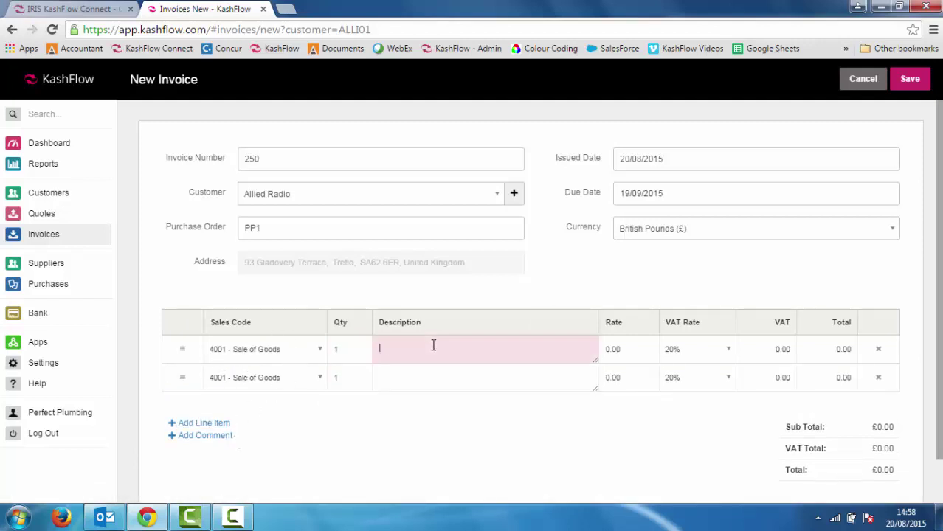
{"action": "type", "text": "Work Carried Out - 1/08"}
{"action": "key", "text": "Tab"}
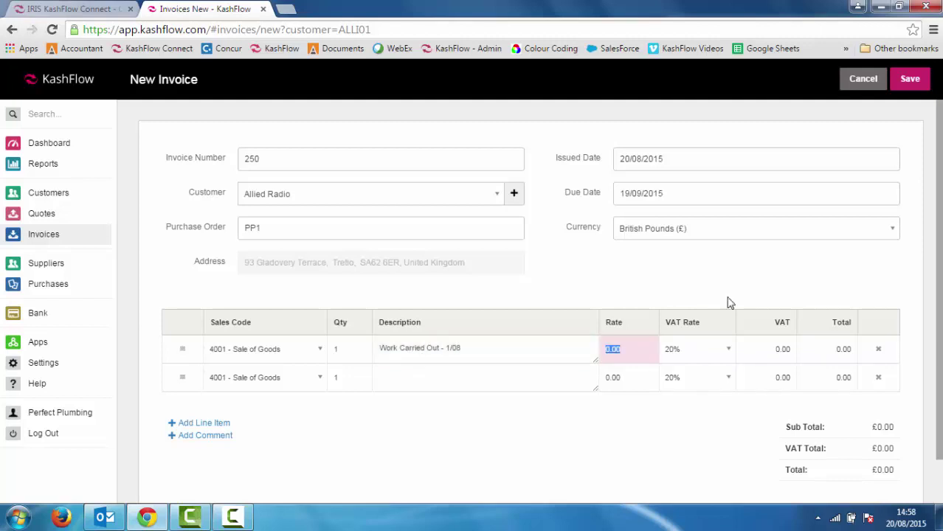
{"action": "type", "text": "500"}
{"action": "key", "text": "Tab"}
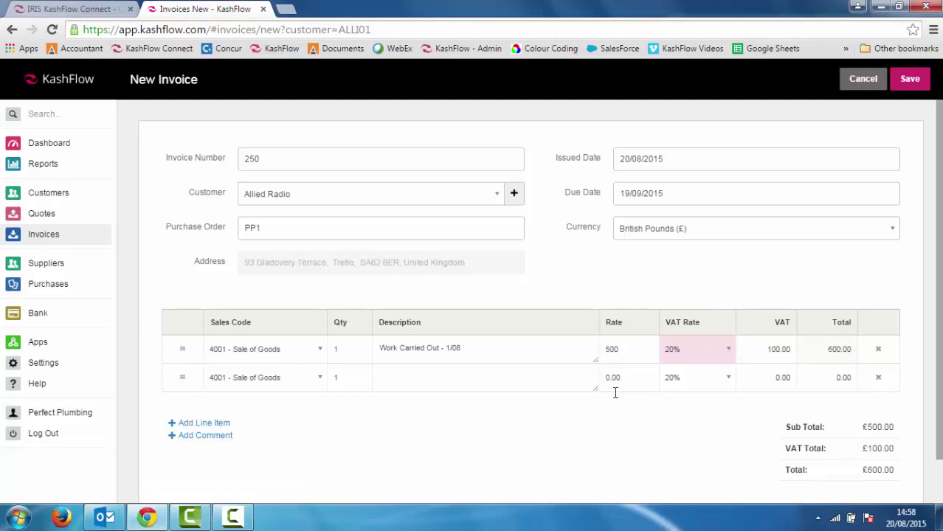
Describe the second line item as "Work Carried Out 7/08" with a total of 700, and save the invoice
{"action": "left_click", "coordinate": [428, 374]}
{"action": "type", "text": "Wo"}
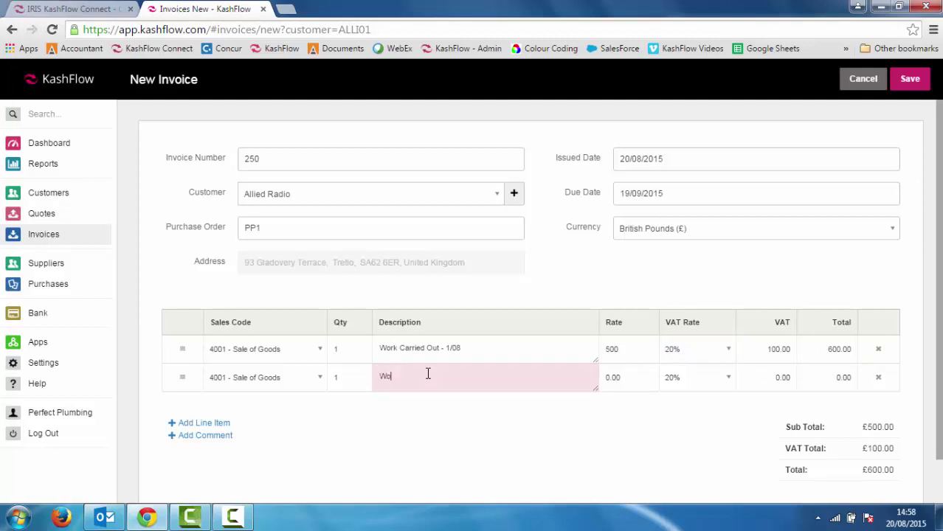
{"action": "type", "text": "rk Carried Out 7/08"}
{"action": "key", "text": "Tab"}
{"action": "key", "text": "Tab"}
{"action": "key", "text": "Tab"}
{"action": "key", "text": "Tab"}
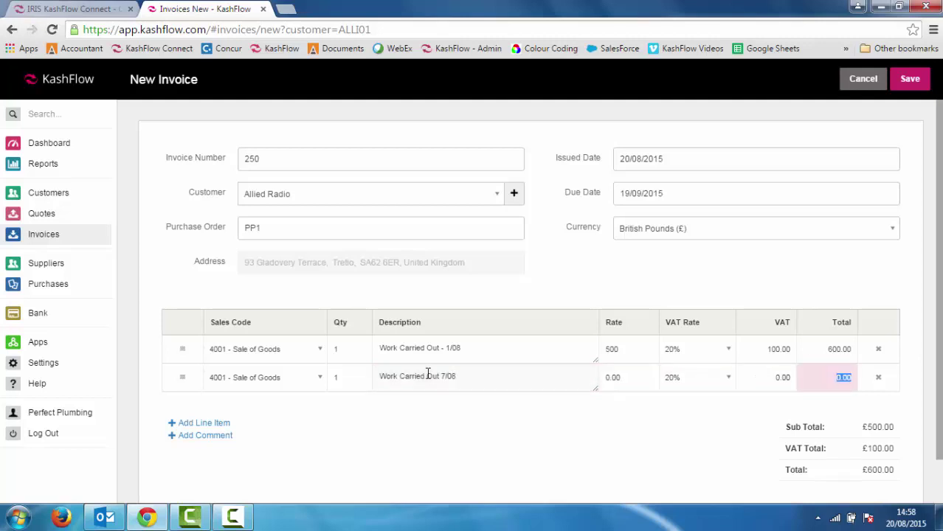
{"action": "type", "text": "700"}
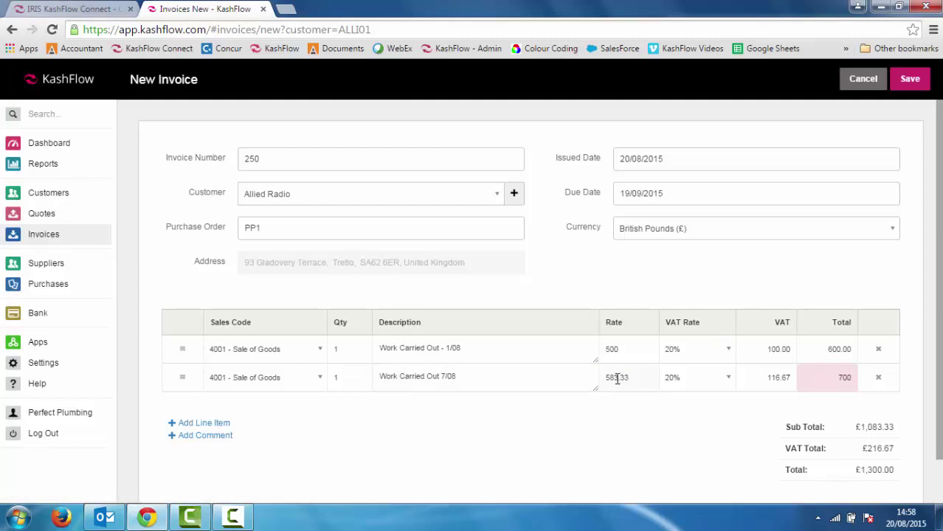
{"action": "key", "text": "ctrl+l"}
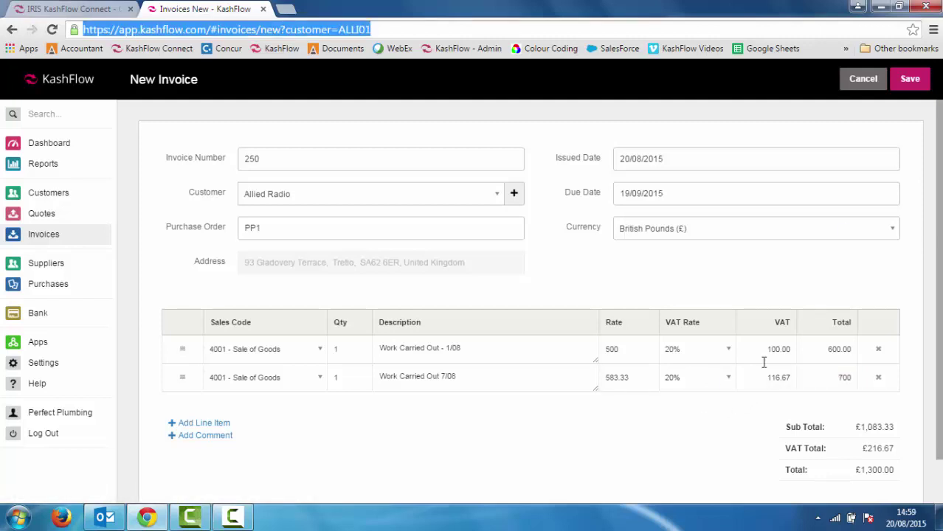
{"action": "left_click", "coordinate": [912, 80]}
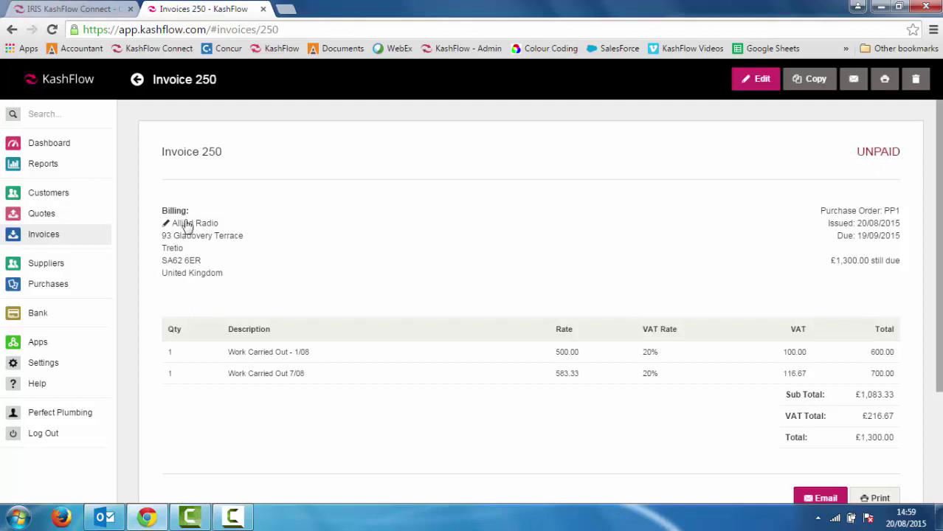
Reopen invoice 250 from the invoice list for editing, set the second line item's total to 650 and save it
{"action": "left_click", "coordinate": [45, 236]}
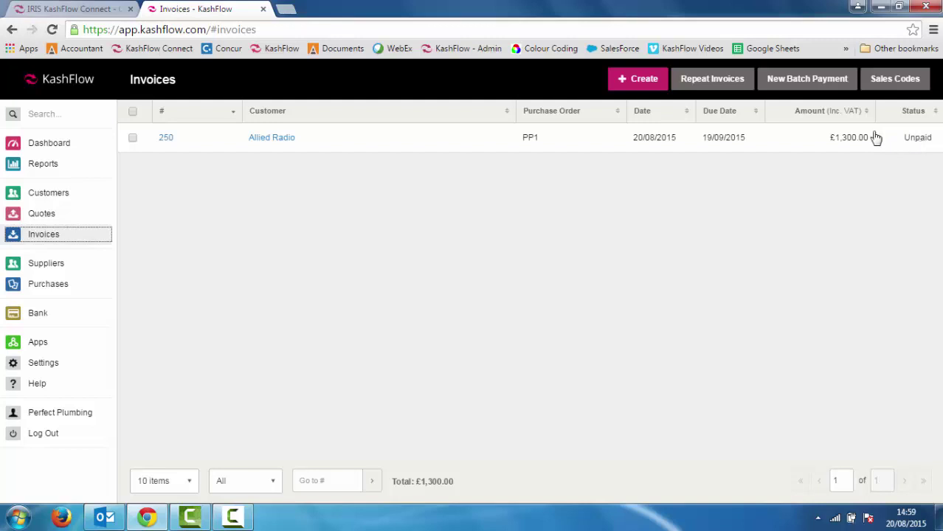
{"action": "left_click", "coordinate": [572, 143]}
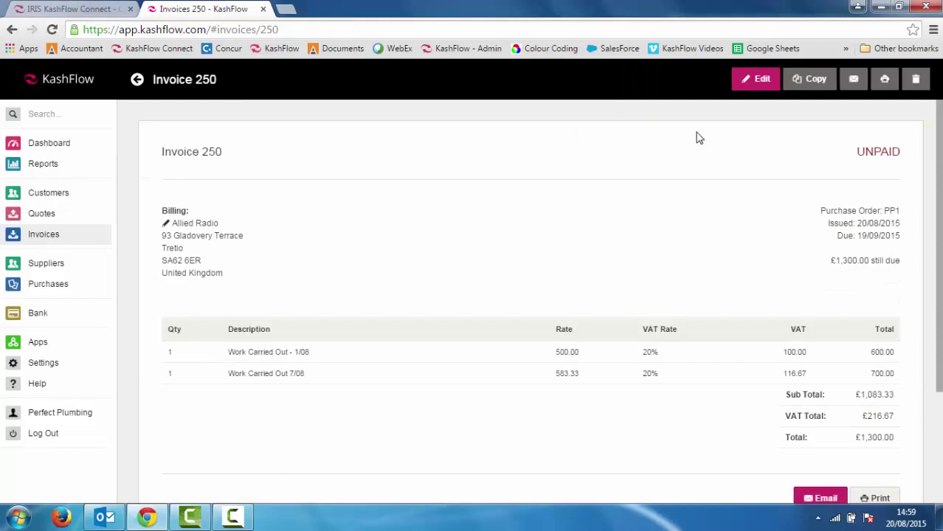
{"action": "left_click", "coordinate": [757, 81]}
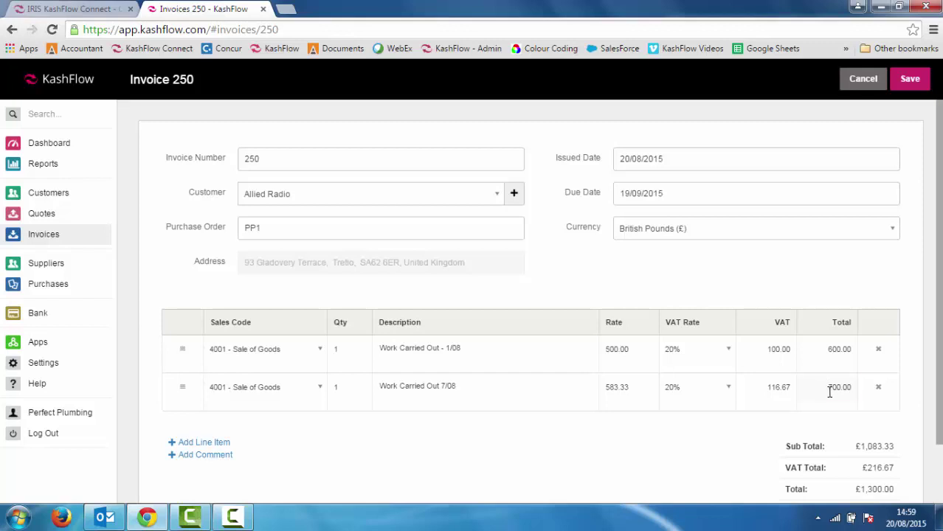
{"action": "left_click_drag", "start_coordinate": [829, 392], "coordinate": [863, 400]}
{"action": "type", "text": "650"}
{"action": "key", "text": "ctrl+l"}
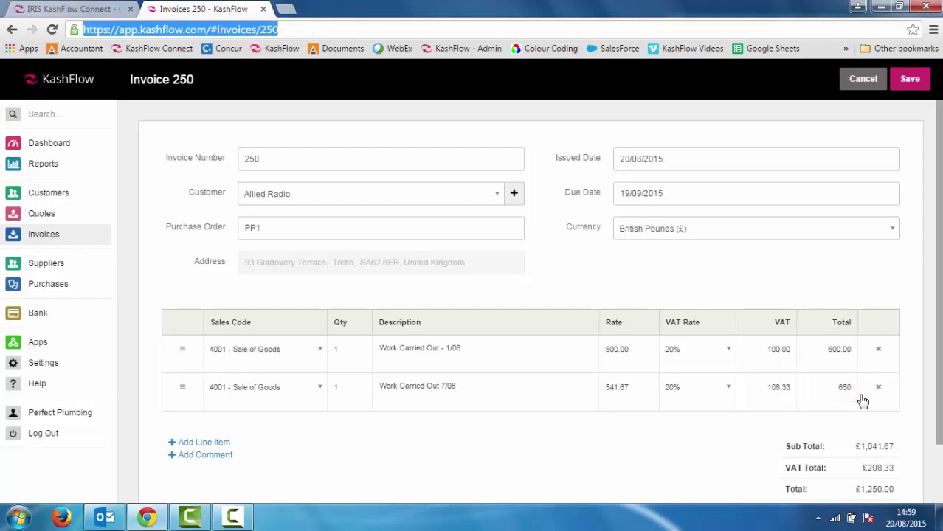
{"action": "left_click", "coordinate": [905, 83]}
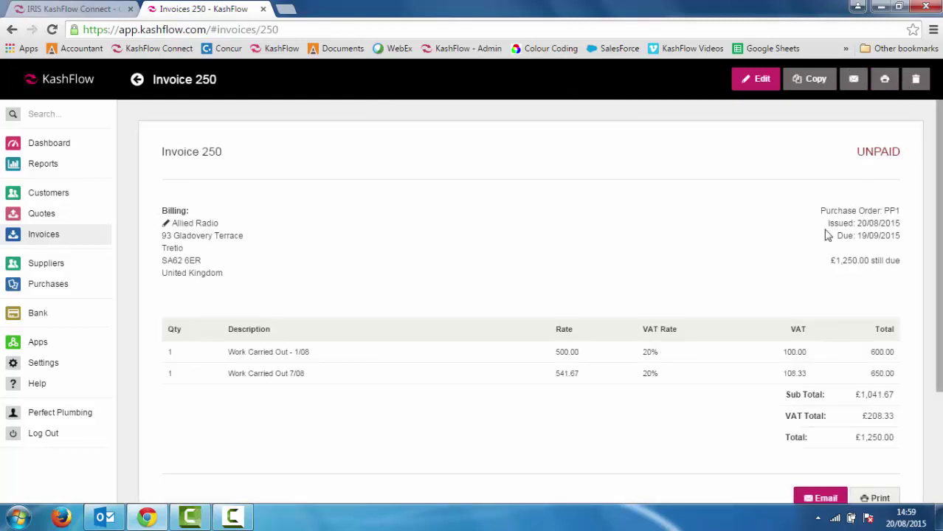
Copy invoice 250 to a new invoice, assign it to Customer 1 and save it
{"action": "left_click", "coordinate": [815, 82]}
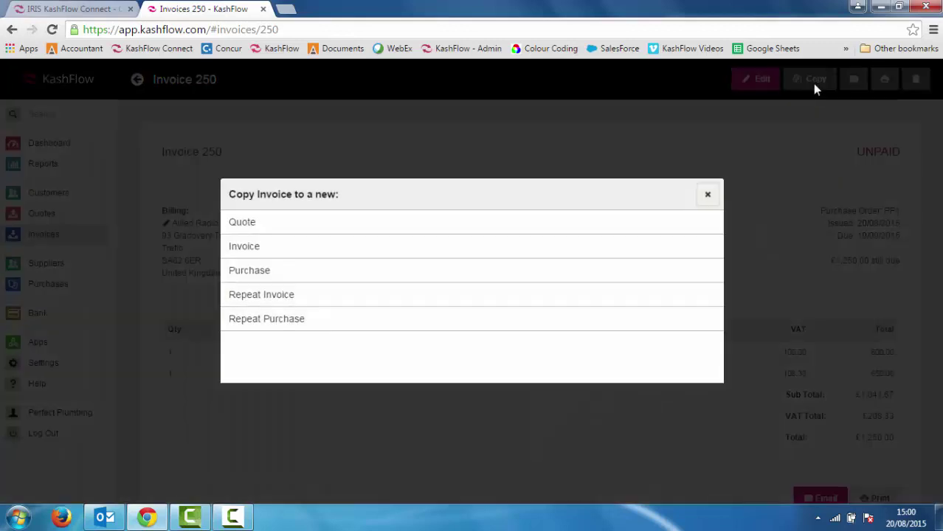
{"action": "left_click", "coordinate": [244, 254]}
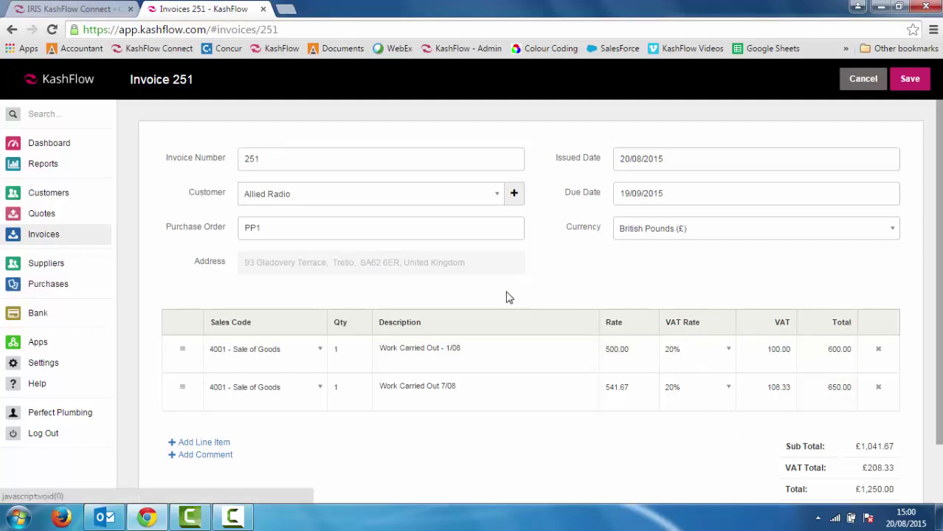
{"action": "left_click", "coordinate": [306, 196]}
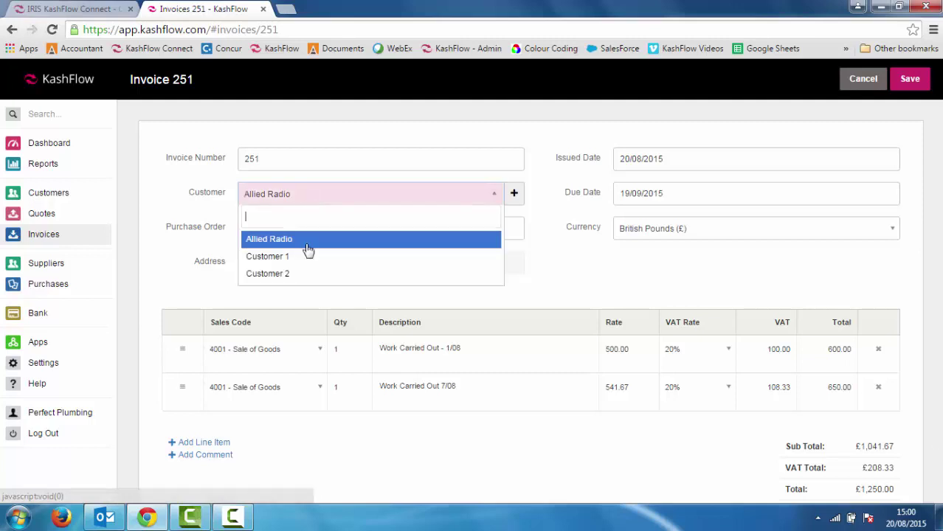
{"action": "left_click", "coordinate": [306, 258]}
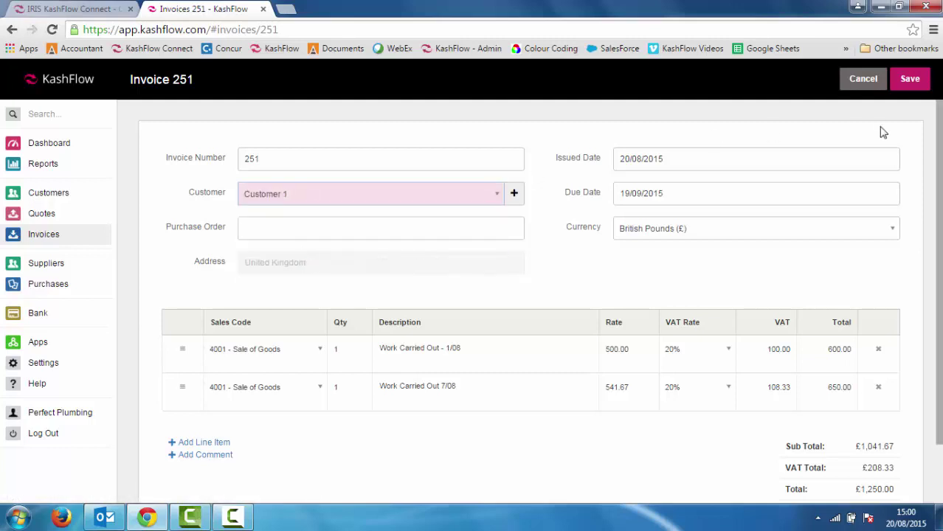
{"action": "left_click", "coordinate": [911, 87]}
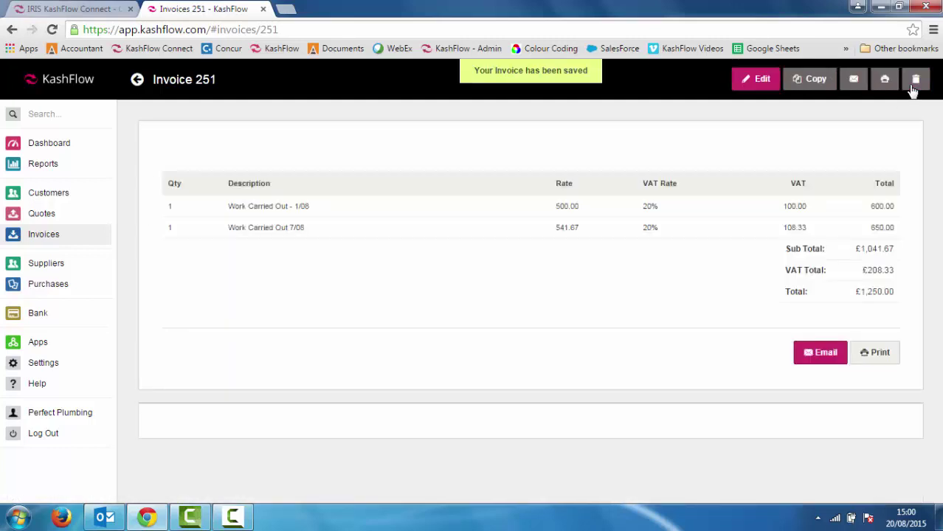
Open invoice 250 from the invoice list, review its printable version and close that document
{"action": "left_click", "coordinate": [39, 241]}
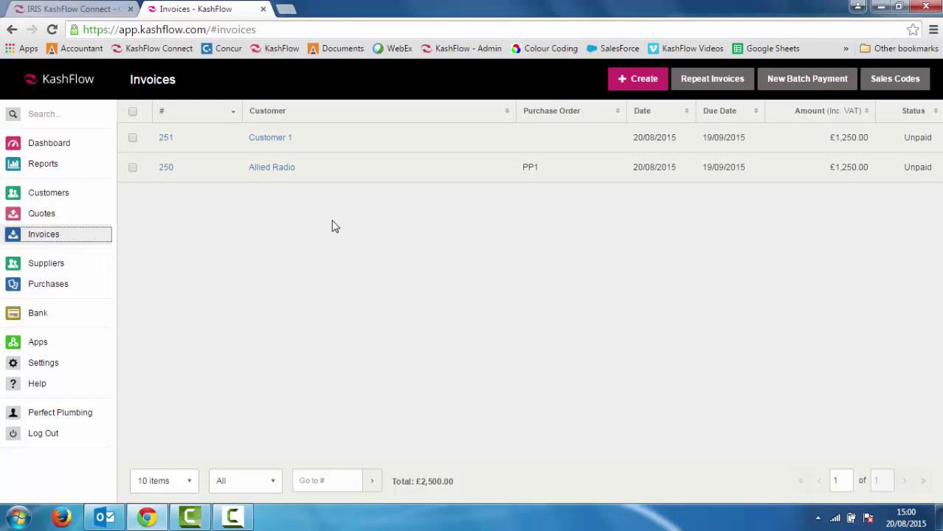
{"action": "left_click", "coordinate": [396, 182]}
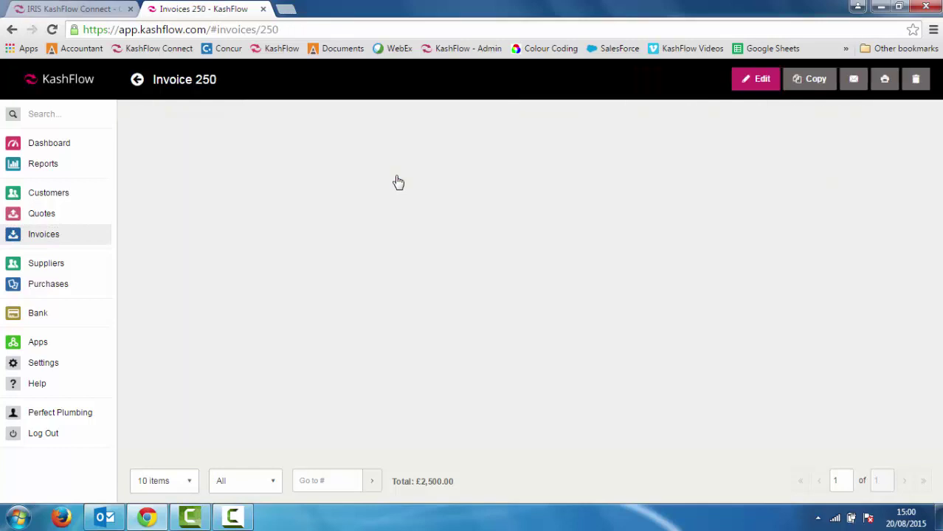
{"action": "scroll", "coordinate": [941, 155], "scroll_direction": "down", "scroll_amount": 2}
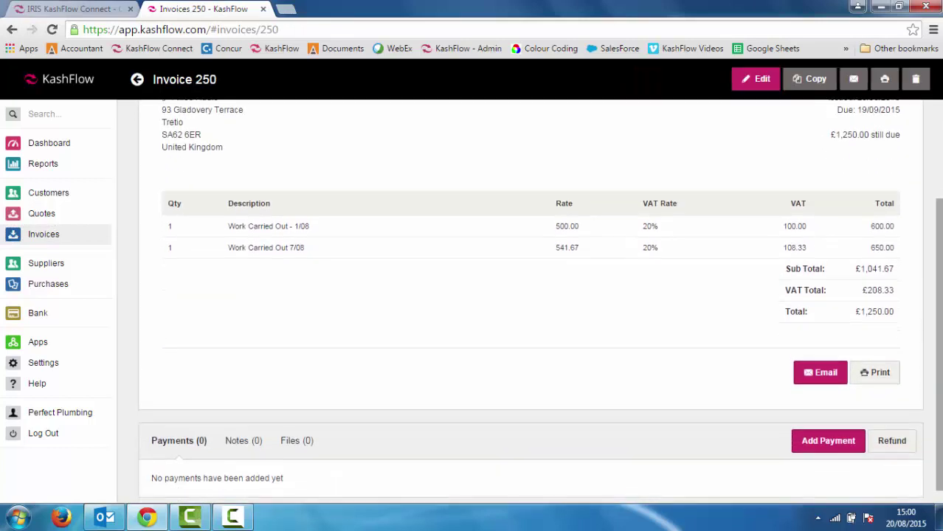
{"action": "left_click", "coordinate": [861, 362]}
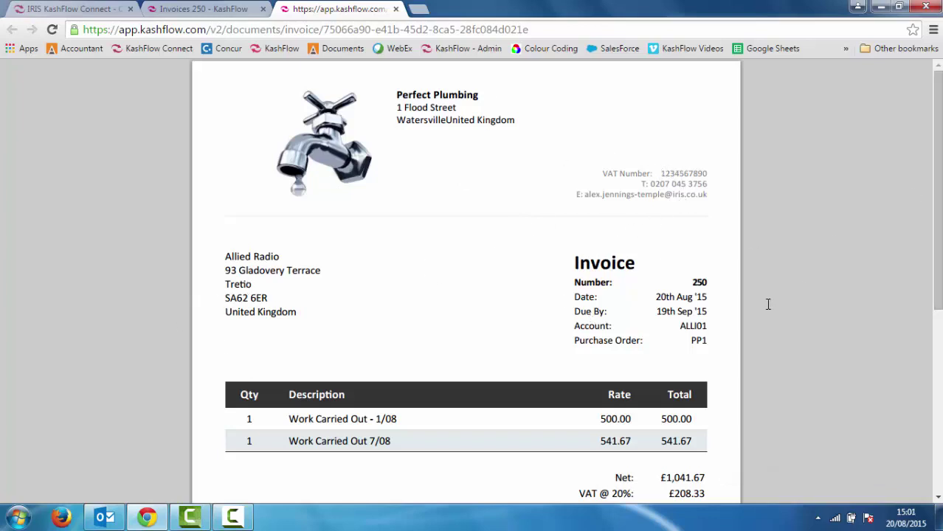
{"action": "left_click_drag", "start_coordinate": [937, 236], "coordinate": [333, 63]}
{"action": "left_click", "coordinate": [396, 9]}
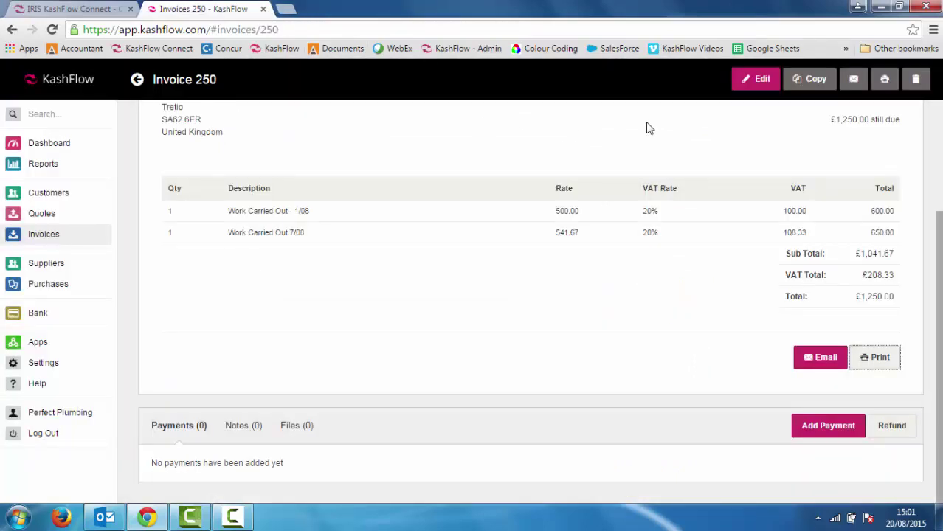
Open the email draft for invoice 250, review its message and attachment, and close it without sending
{"action": "left_click", "coordinate": [826, 367]}
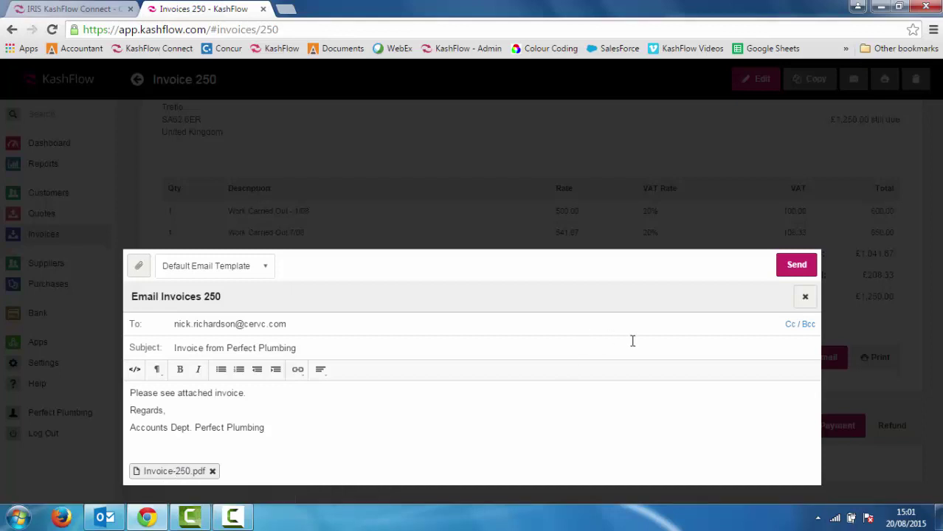
{"action": "left_click", "coordinate": [804, 296]}
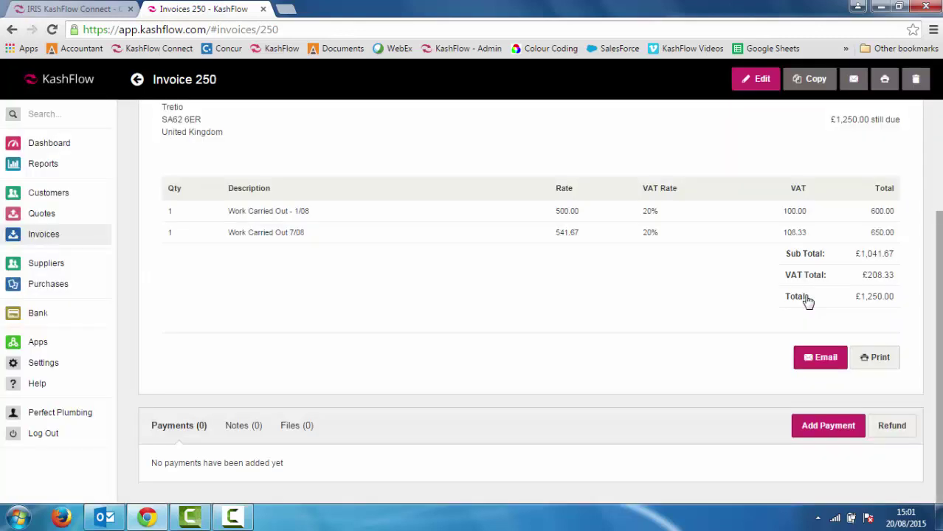
Record a Cash payment of 1,250.00 into Current Account on invoice 250, dated 20/08/2015, with the note "Payment on Invoice 250", and save it
{"action": "left_click", "coordinate": [827, 428]}
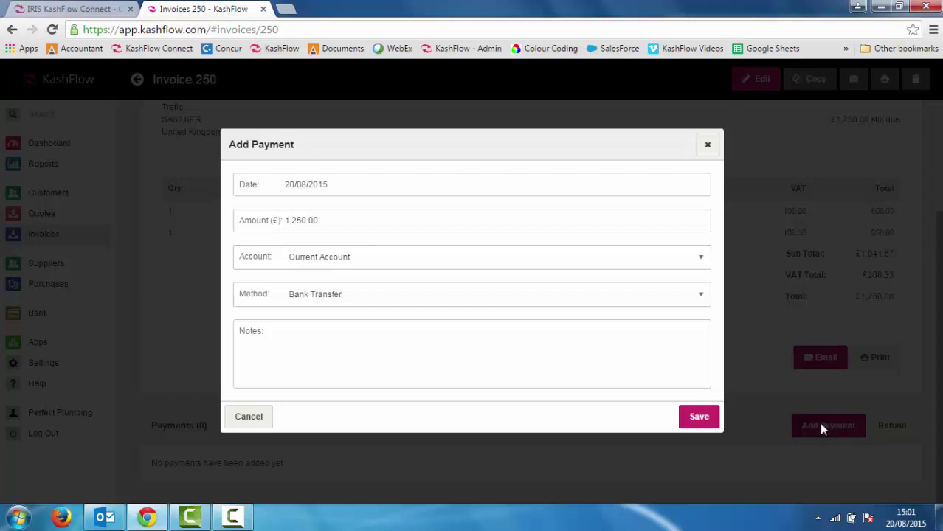
{"action": "left_click", "coordinate": [337, 183]}
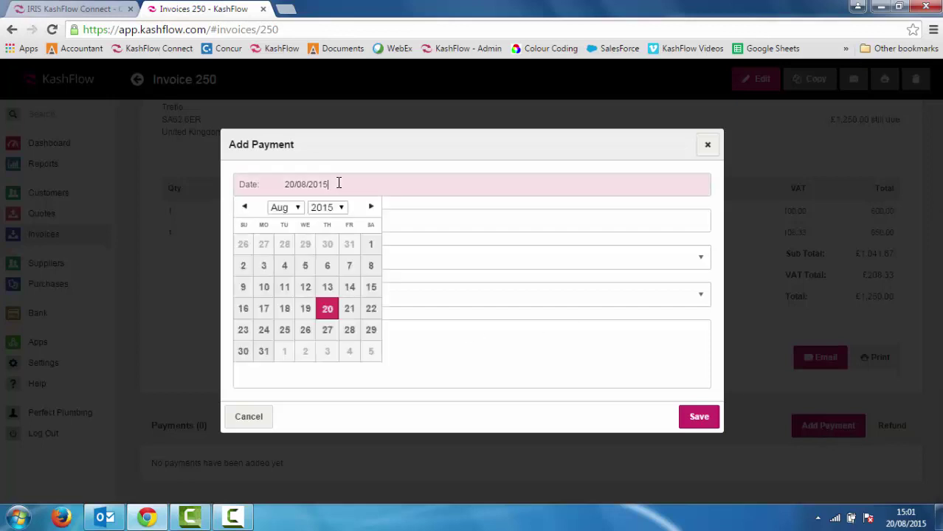
{"action": "left_click", "coordinate": [437, 222]}
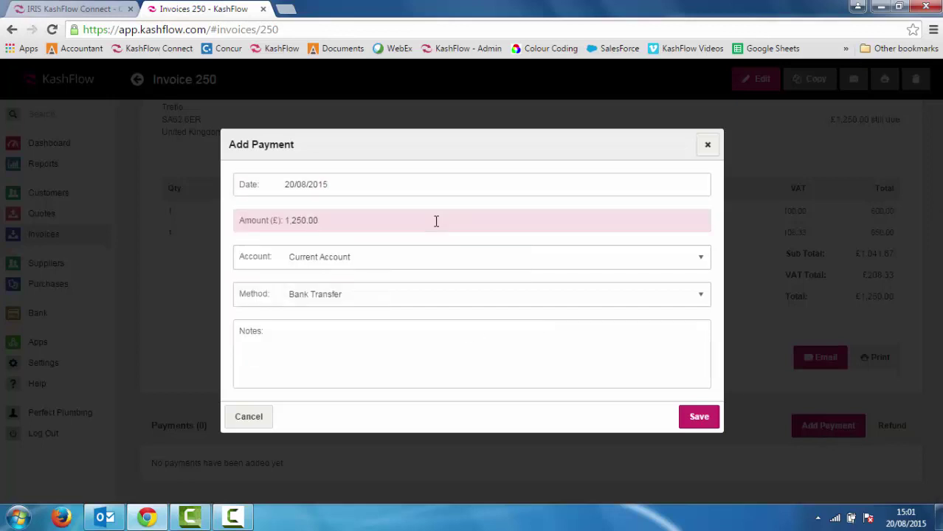
{"action": "left_click_drag", "start_coordinate": [317, 220], "coordinate": [282, 220]}
{"action": "left_click", "coordinate": [326, 295]}
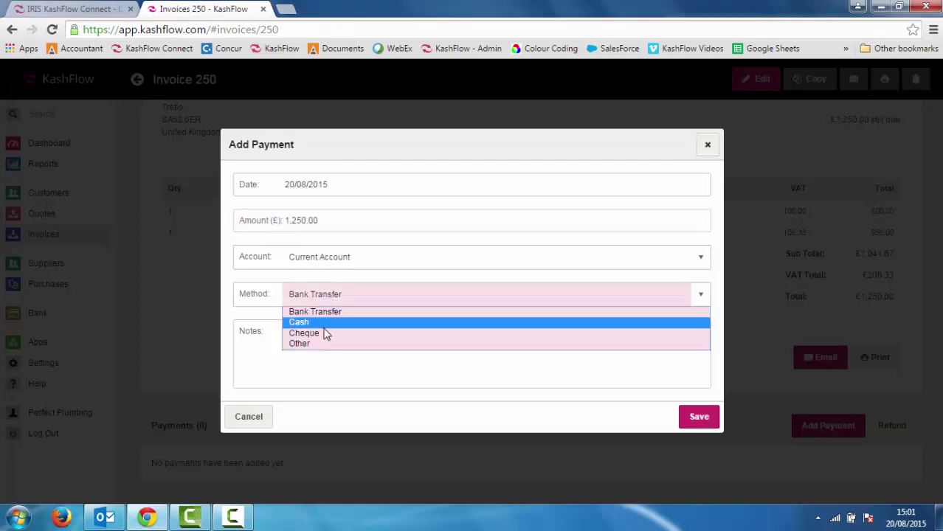
{"action": "left_click", "coordinate": [326, 333]}
{"action": "left_click", "coordinate": [299, 303]}
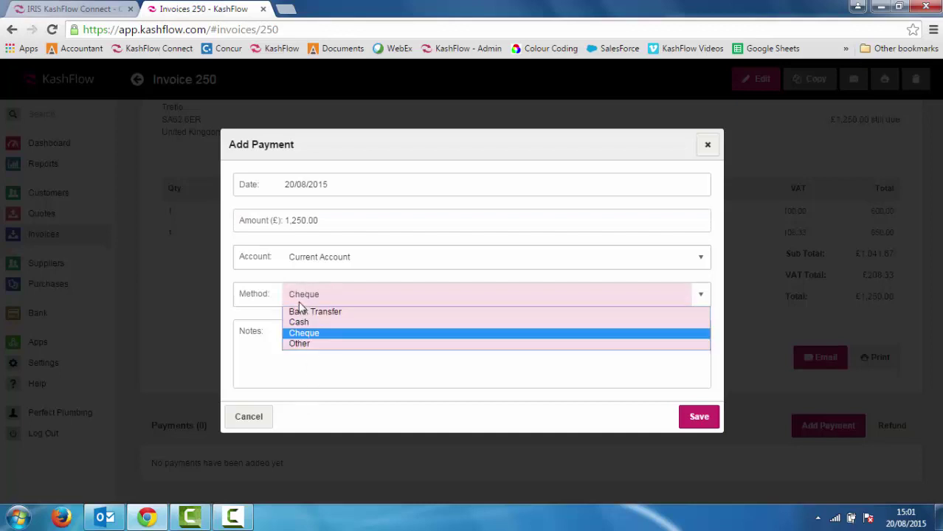
{"action": "left_click", "coordinate": [298, 322]}
{"action": "left_click", "coordinate": [301, 333]}
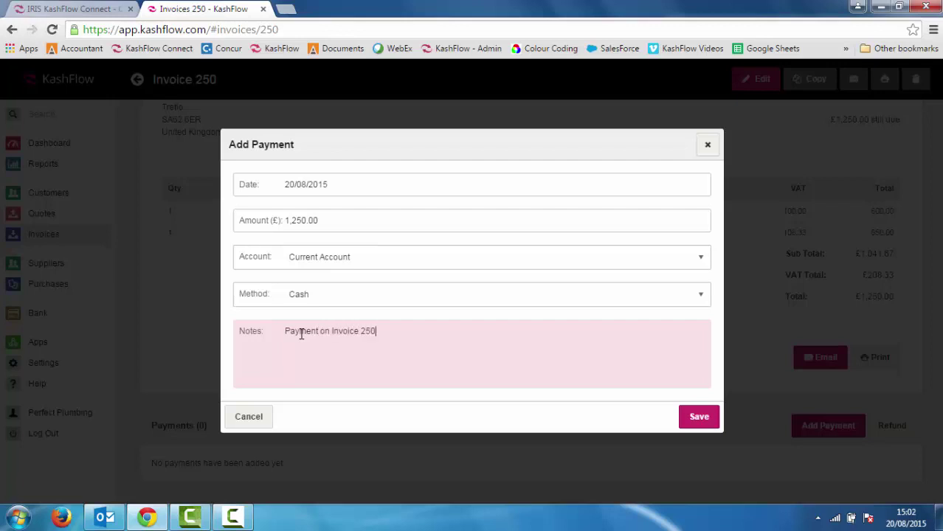
{"action": "left_click", "coordinate": [696, 416]}
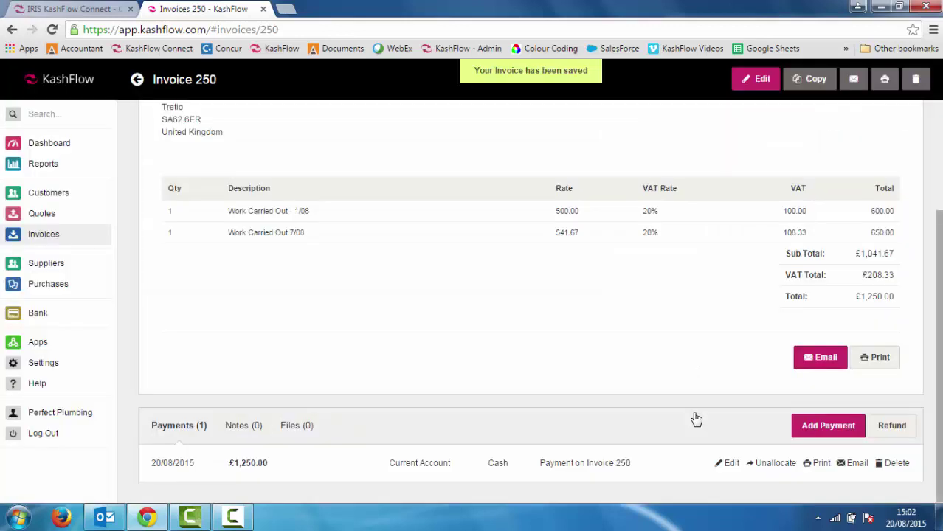
Check invoice 250's payment status on the invoice, in the invoice list and in Allied Radio's customer record
{"action": "scroll", "coordinate": [917, 340], "scroll_direction": "up", "scroll_amount": 3}
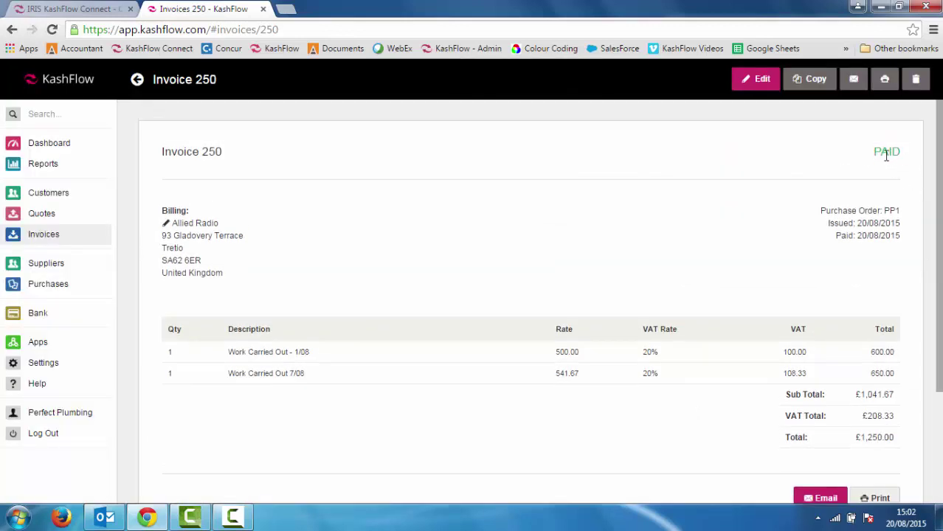
{"action": "left_click", "coordinate": [55, 238]}
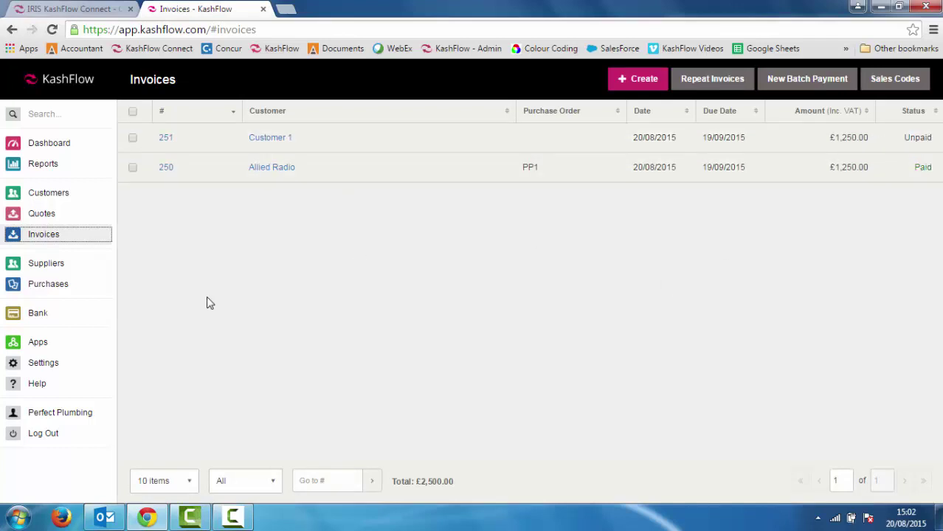
{"action": "left_click", "coordinate": [50, 200]}
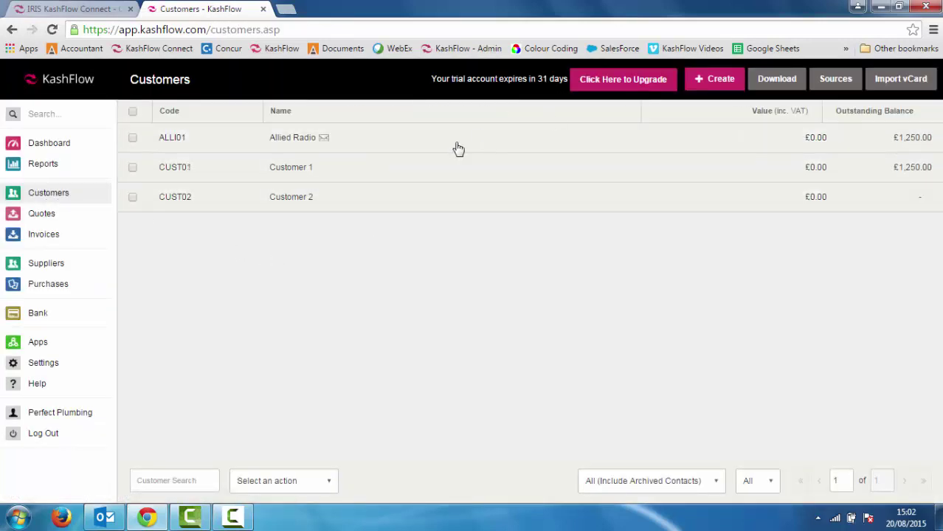
{"action": "left_click", "coordinate": [423, 146]}
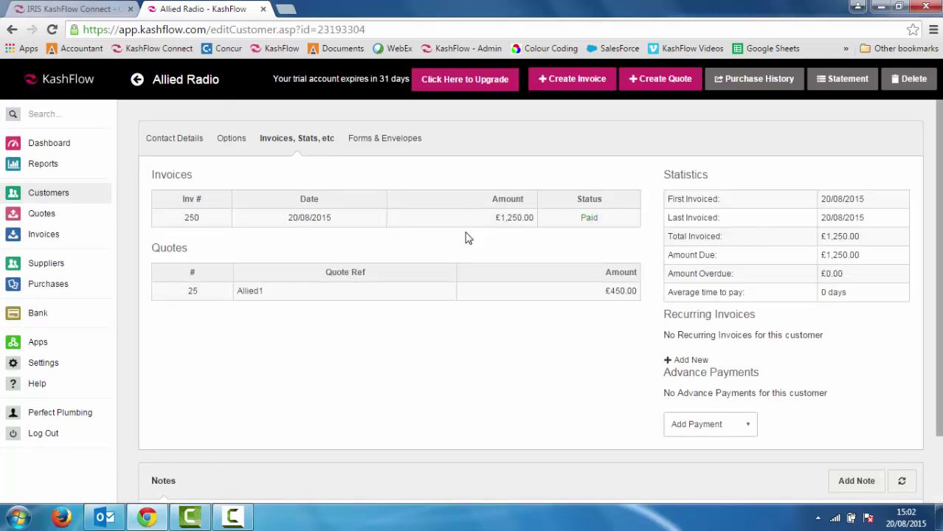
Open the dashboard and review the account balance and money owed in the financial overview
{"action": "left_click", "coordinate": [50, 147]}
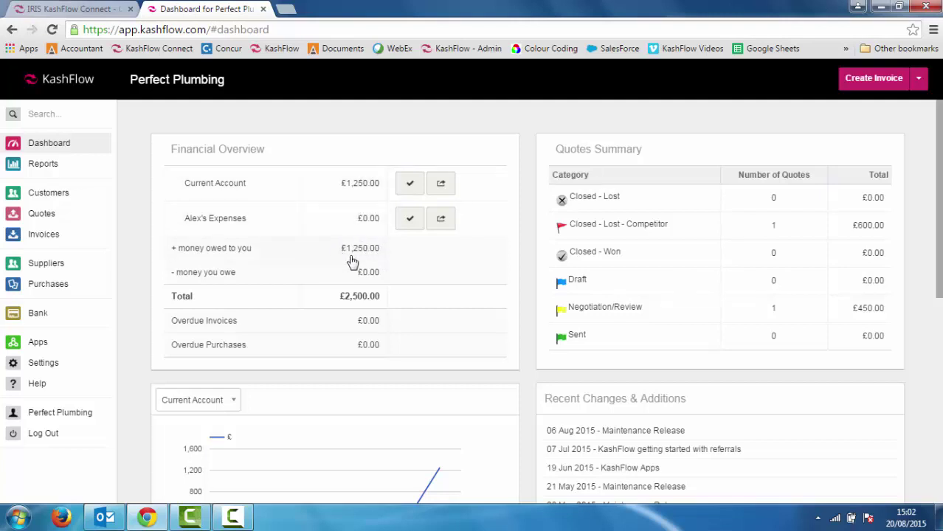
{"action": "left_click", "coordinate": [40, 147]}
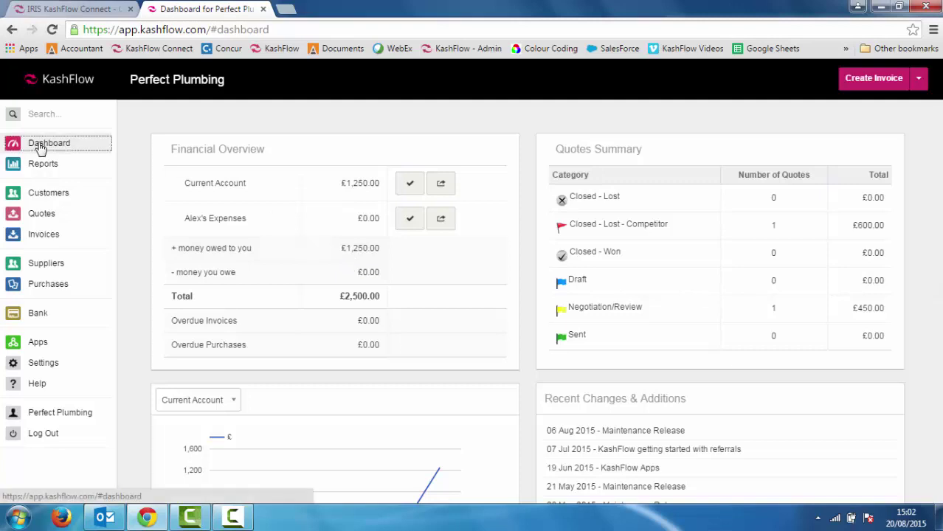